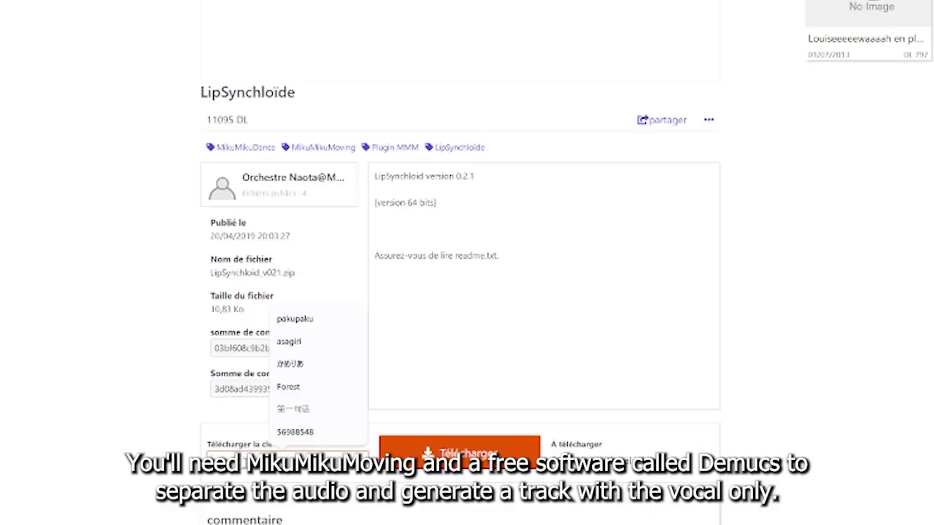
Download the LipSynchloid plugin zip from Bowlroll using the pakupaku download key
{"action": "left_click", "coordinate": [225, 384]}
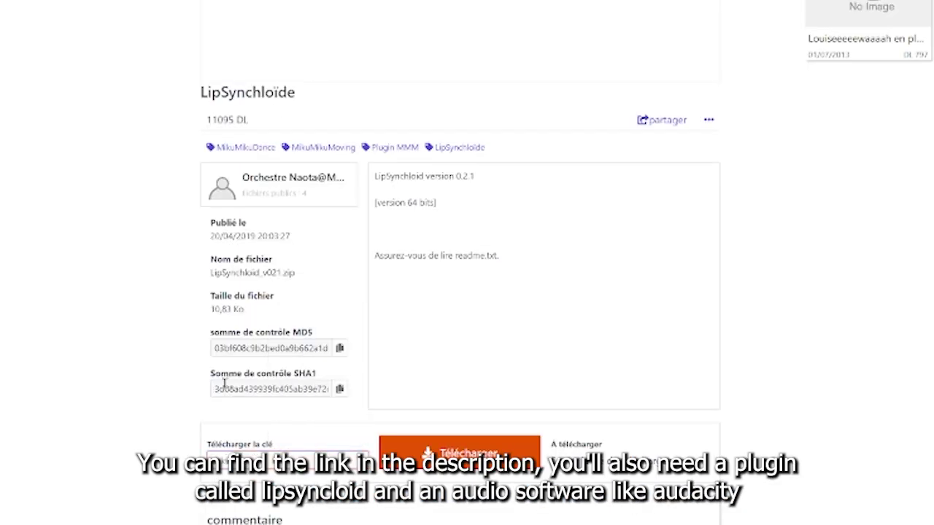
{"action": "scroll", "coordinate": [224, 384], "scroll_direction": "down", "scroll_amount": 3}
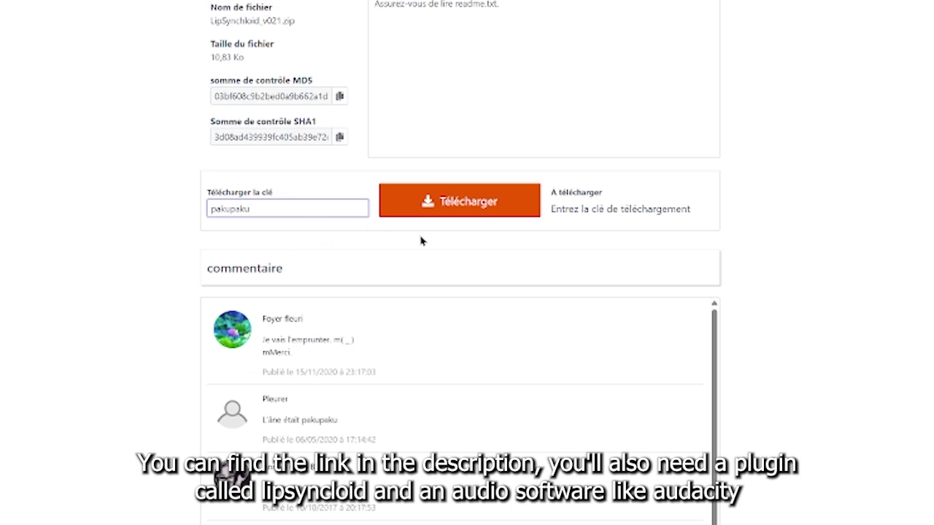
{"action": "left_click", "coordinate": [443, 209]}
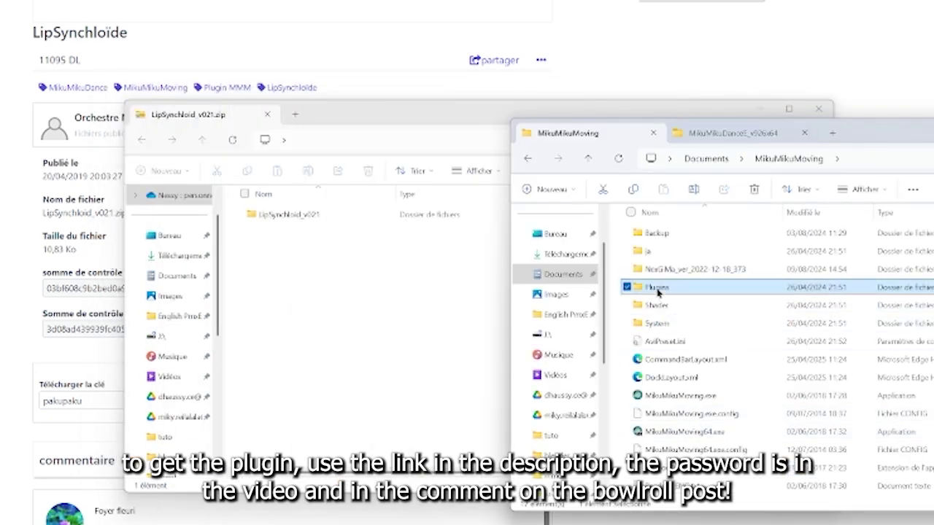
Copy the LipSynchloid_v021 .dll from the zip into MikuMikuMoving's Plugins folder
{"action": "double_click", "coordinate": [657, 286]}
{"action": "double_click", "coordinate": [313, 215]}
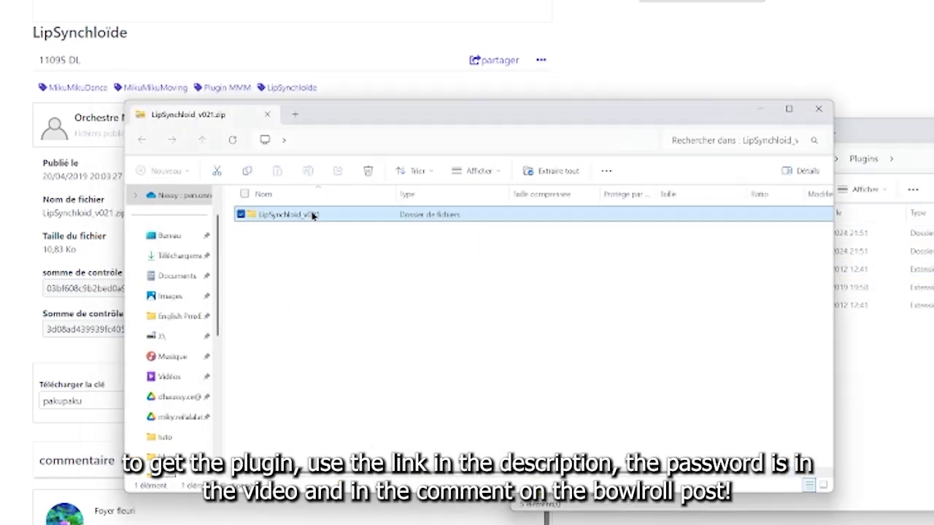
{"action": "left_click_drag", "start_coordinate": [281, 219], "coordinate": [904, 398]}
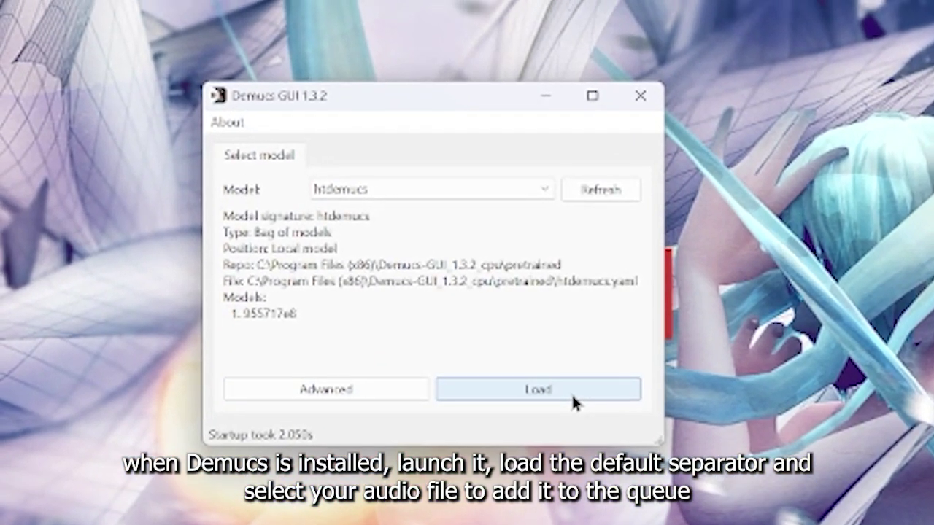
Load htdemucs, queue the ACID NEL mp3 from Downloads, and start separating it
{"action": "left_click", "coordinate": [560, 368]}
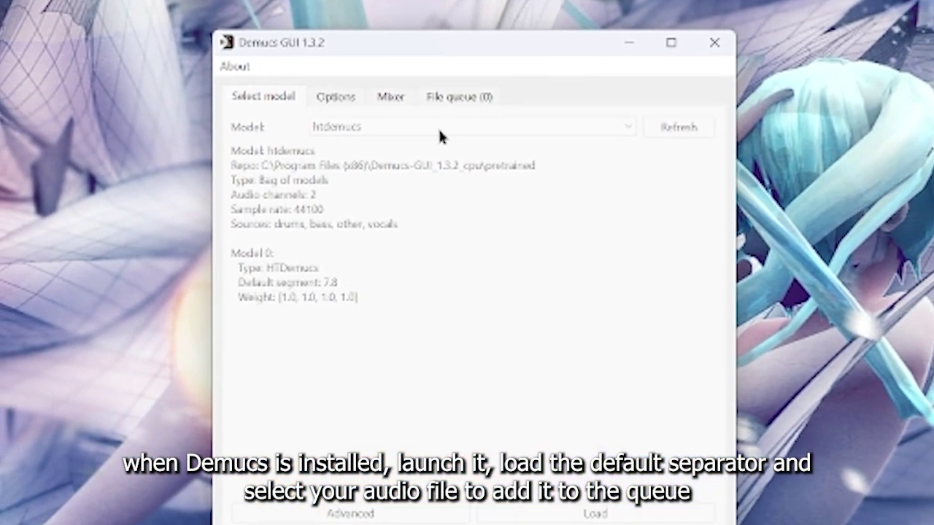
{"action": "left_click", "coordinate": [459, 96]}
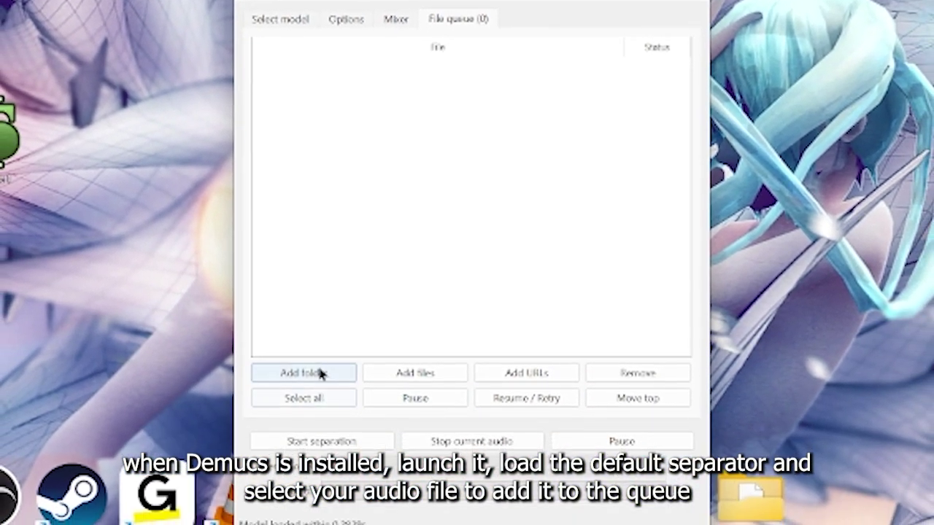
{"action": "left_click", "coordinate": [423, 370]}
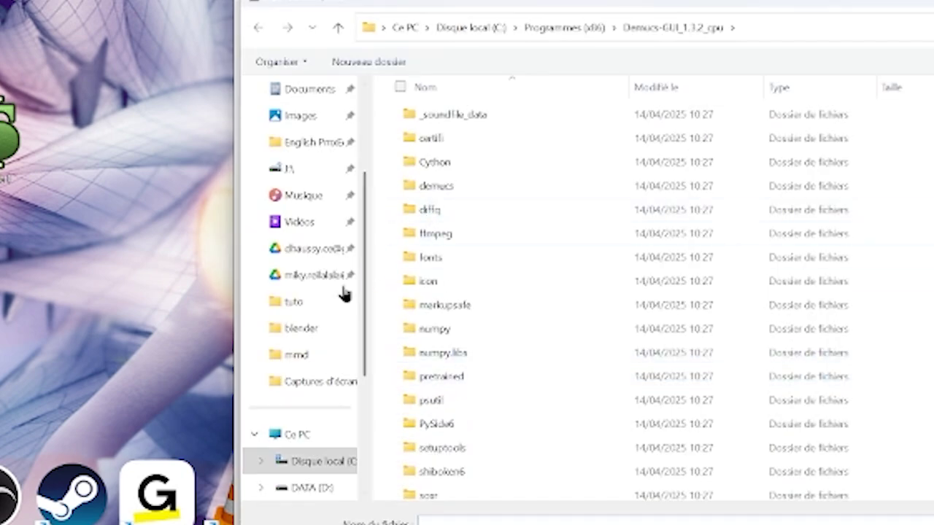
{"action": "left_click", "coordinate": [314, 227]}
{"action": "double_click", "coordinate": [439, 291]}
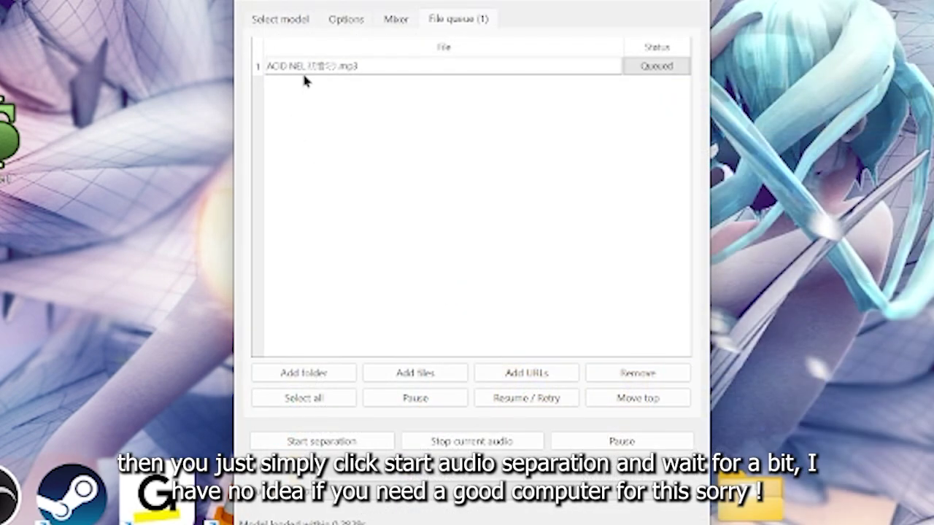
{"action": "left_click", "coordinate": [321, 442]}
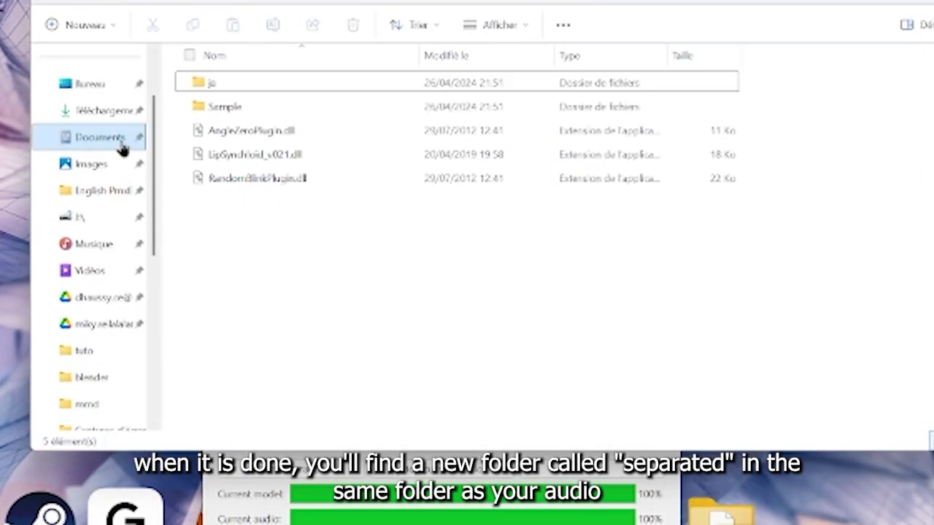
Play vocals.flac from Downloads > separated > htdemucs > ACID NEL
{"action": "left_click", "coordinate": [111, 136]}
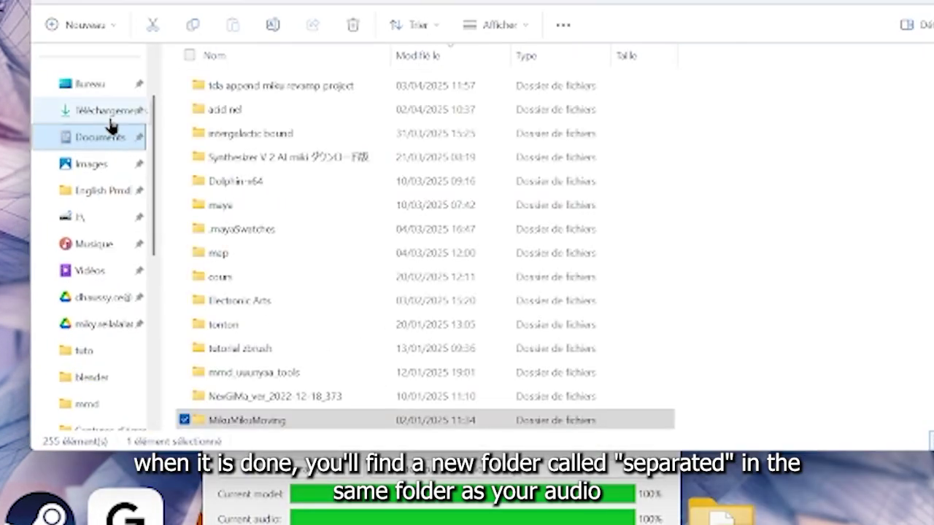
{"action": "left_click", "coordinate": [109, 111]}
{"action": "double_click", "coordinate": [233, 102]}
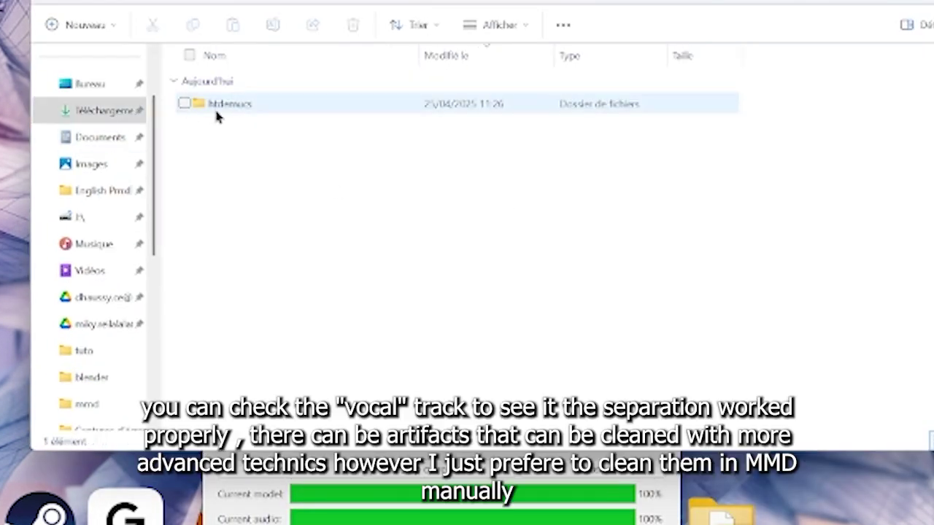
{"action": "double_click", "coordinate": [216, 109]}
{"action": "double_click", "coordinate": [235, 106]}
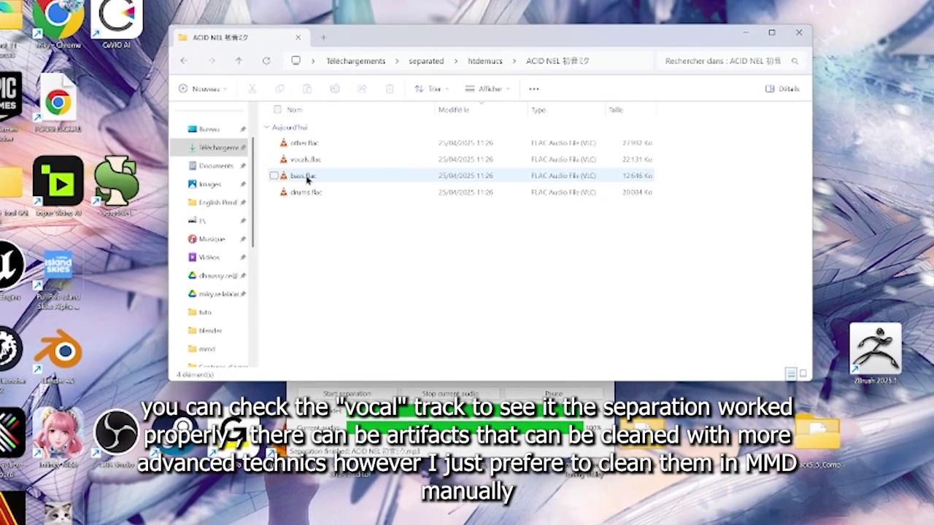
{"action": "double_click", "coordinate": [306, 159]}
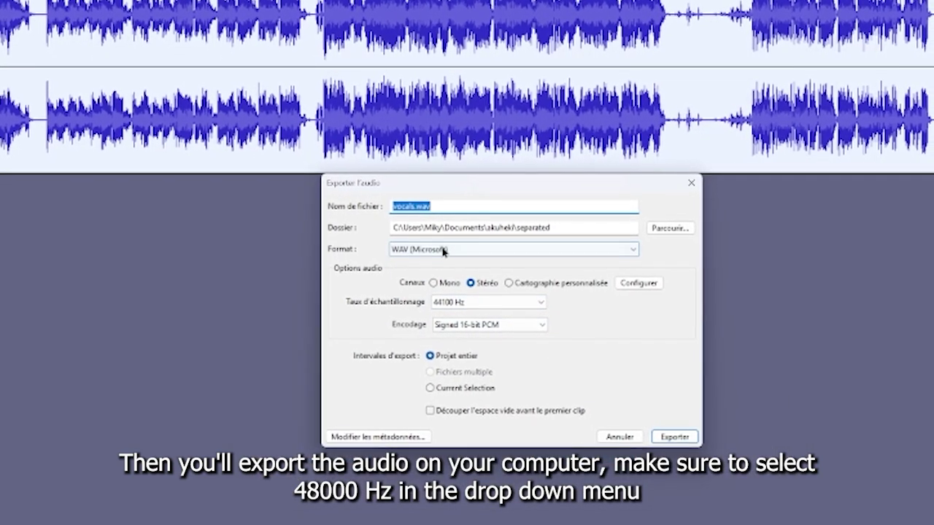
Set the vocals.wav export sample rate to 48000 Hz
{"action": "left_click", "coordinate": [467, 302]}
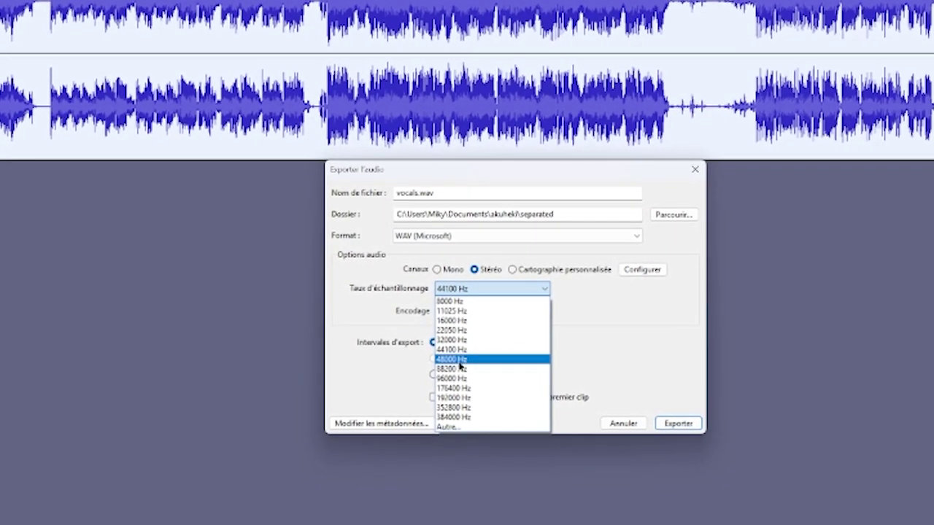
{"action": "left_click", "coordinate": [461, 361]}
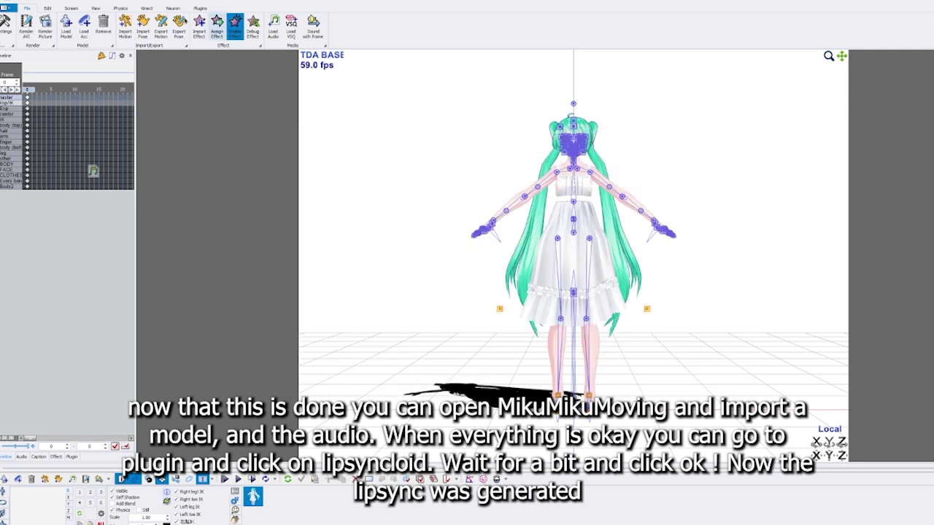
Run LipSynchloid 64bit from the Plugins tab and acknowledge its completion message
{"action": "left_click", "coordinate": [197, 8]}
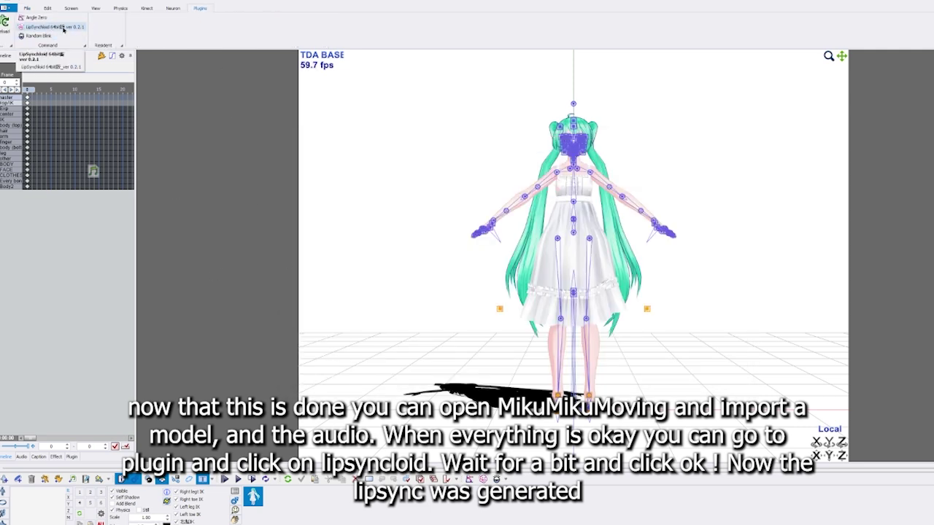
{"action": "left_click", "coordinate": [63, 29]}
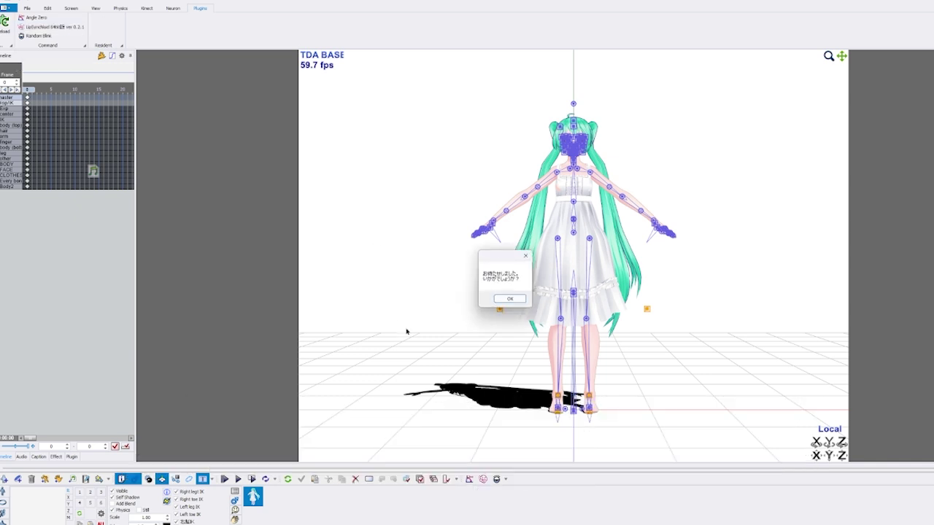
{"action": "left_click", "coordinate": [504, 300]}
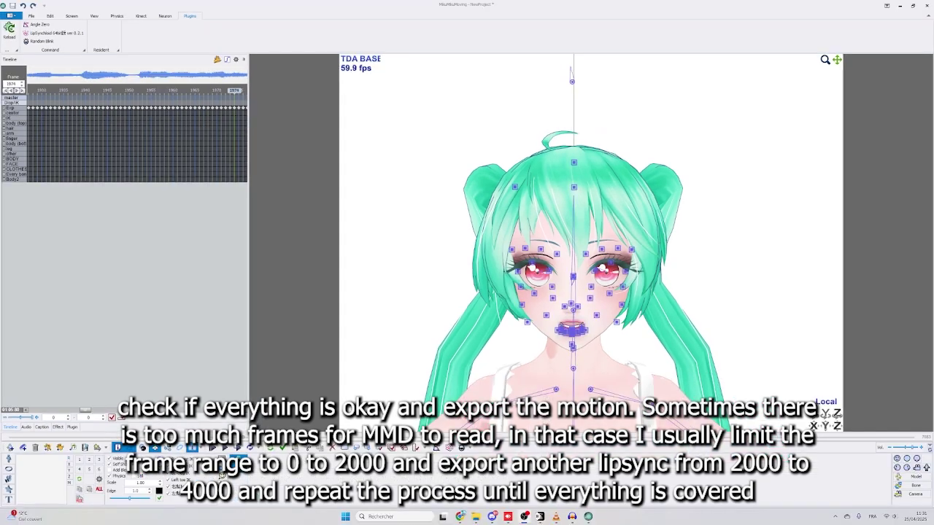
Bring up the File ribbon's import and export commands
{"action": "left_click", "coordinate": [33, 16]}
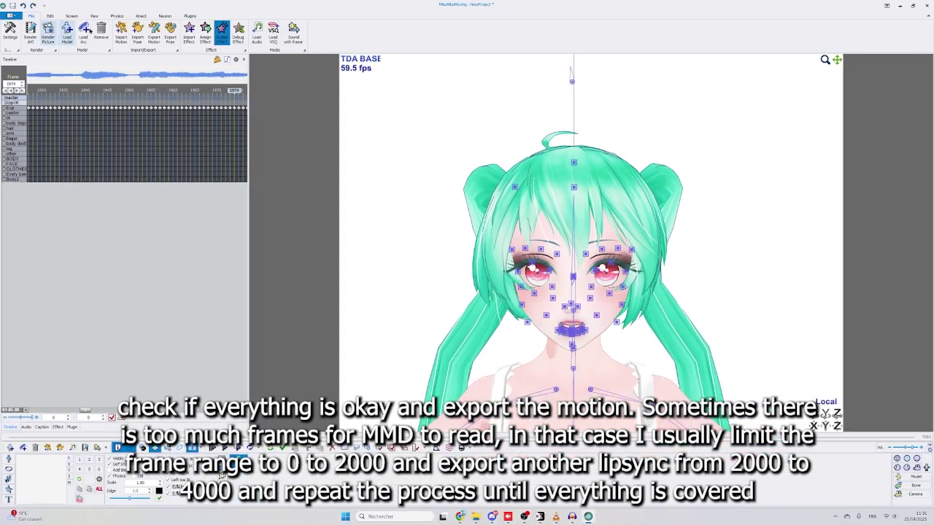
Set the Export Motion output file to a .vmd in the black currant folder
{"action": "left_click", "coordinate": [155, 32]}
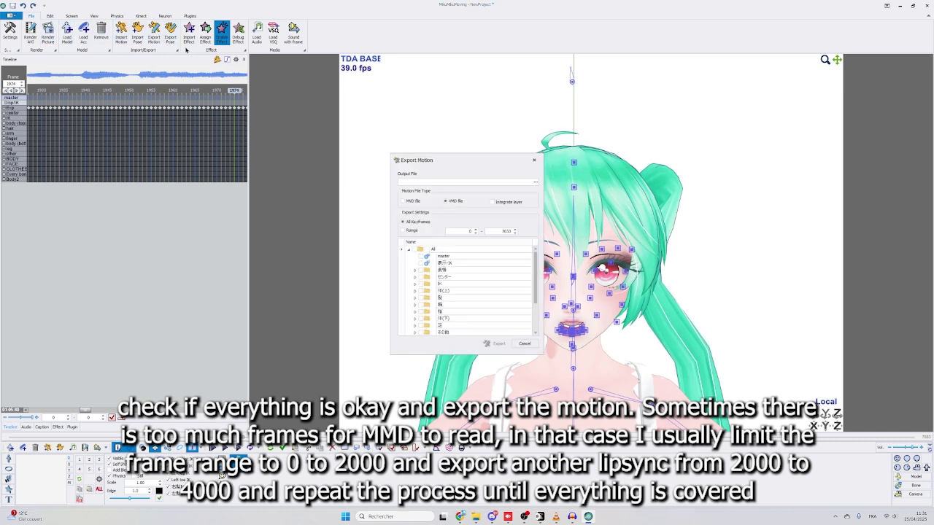
{"action": "left_click", "coordinate": [536, 182]}
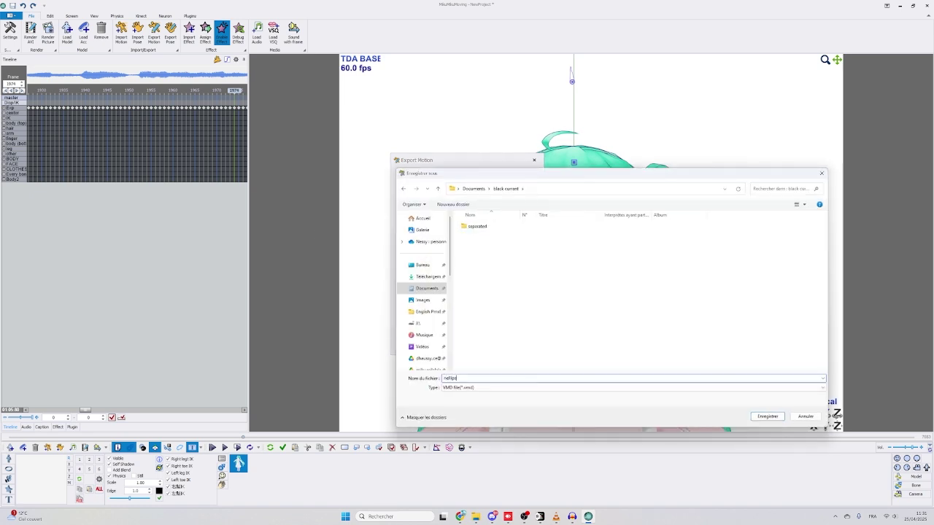
{"action": "key", "text": "Return"}
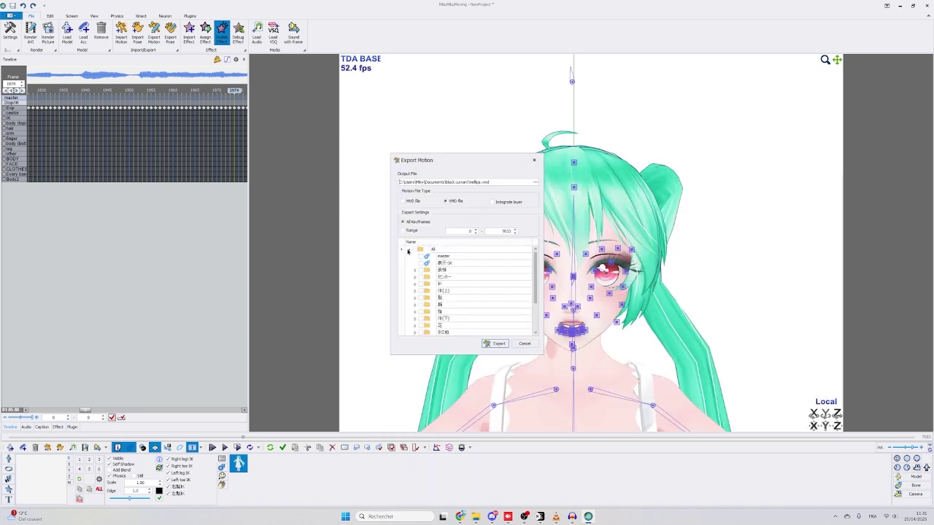
Include all 表情 facial morphs and export the VMD motion
{"action": "left_click", "coordinate": [407, 251]}
{"action": "left_click", "coordinate": [415, 271]}
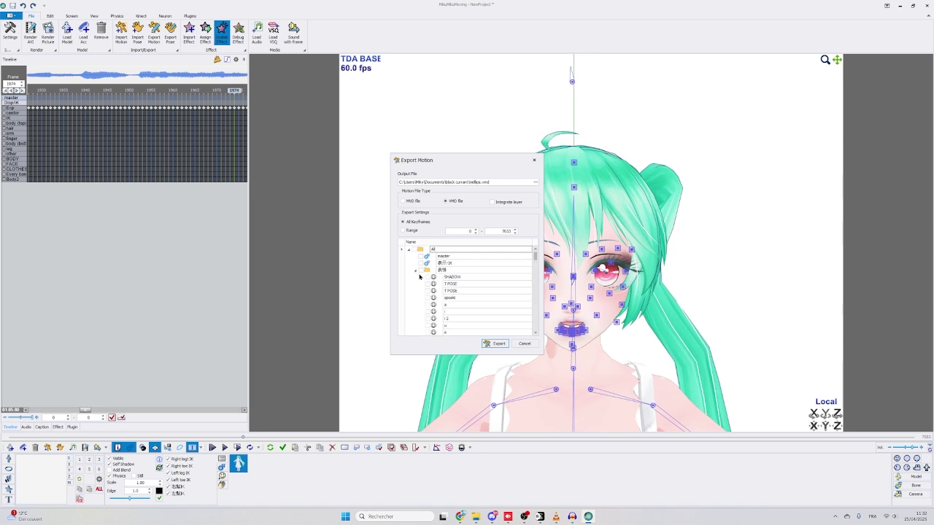
{"action": "left_click", "coordinate": [421, 270]}
{"action": "left_click", "coordinate": [495, 343]}
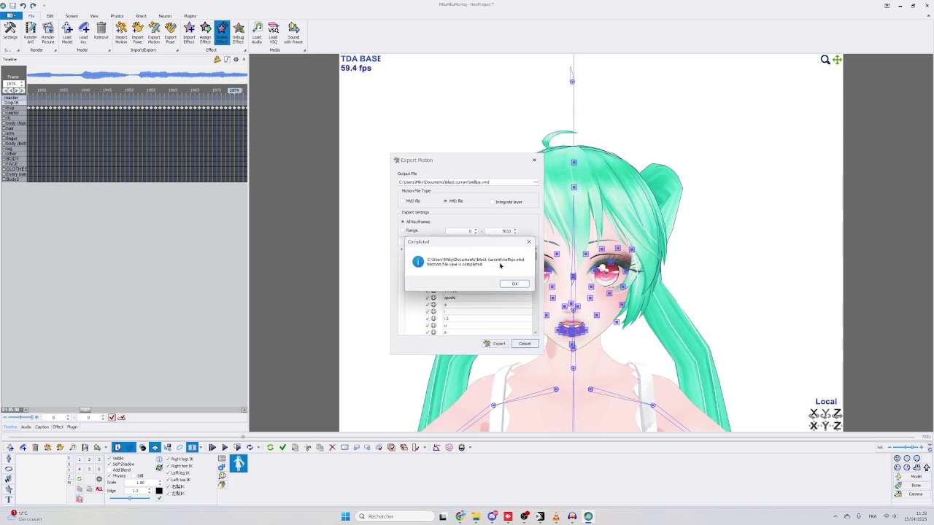
{"action": "left_click", "coordinate": [513, 284]}
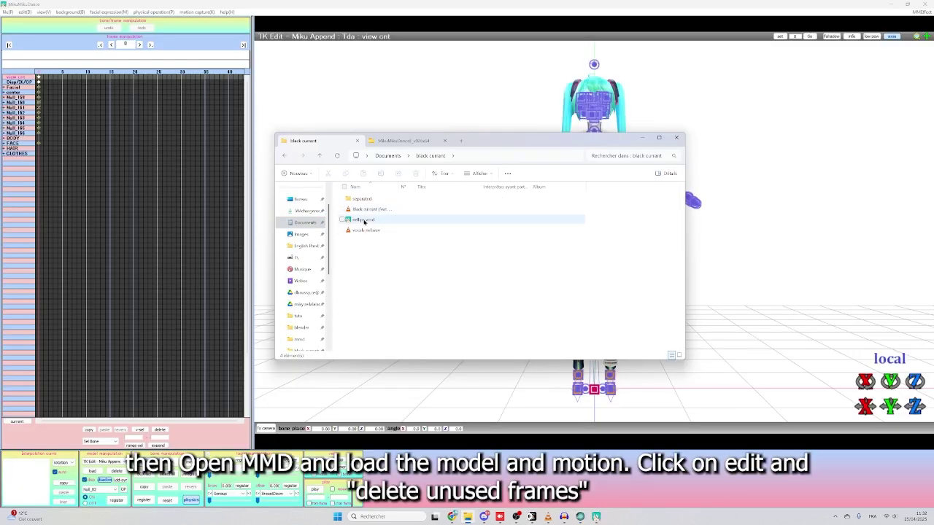
Drop the lip-sync .vmd onto Miku, dismiss the error, and delete unused frames
{"action": "left_click_drag", "start_coordinate": [363, 221], "coordinate": [834, 216]}
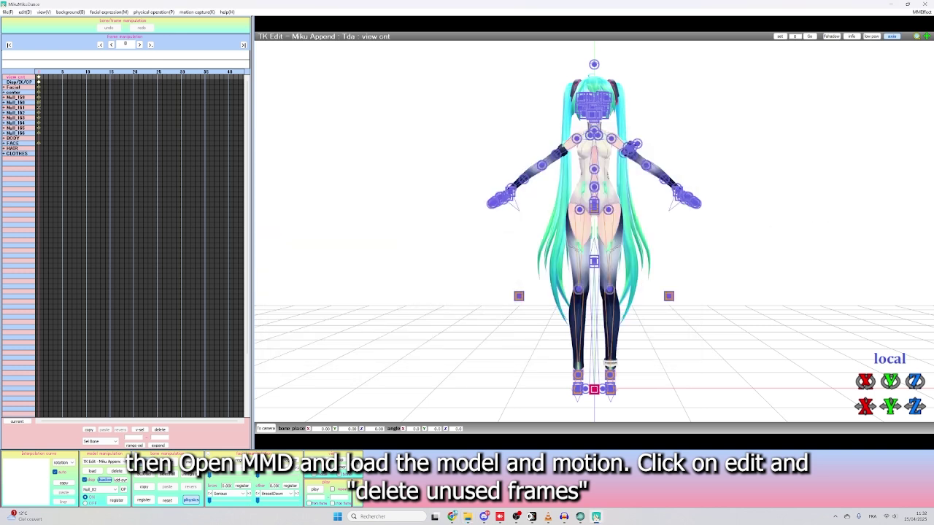
{"action": "left_click", "coordinate": [492, 281]}
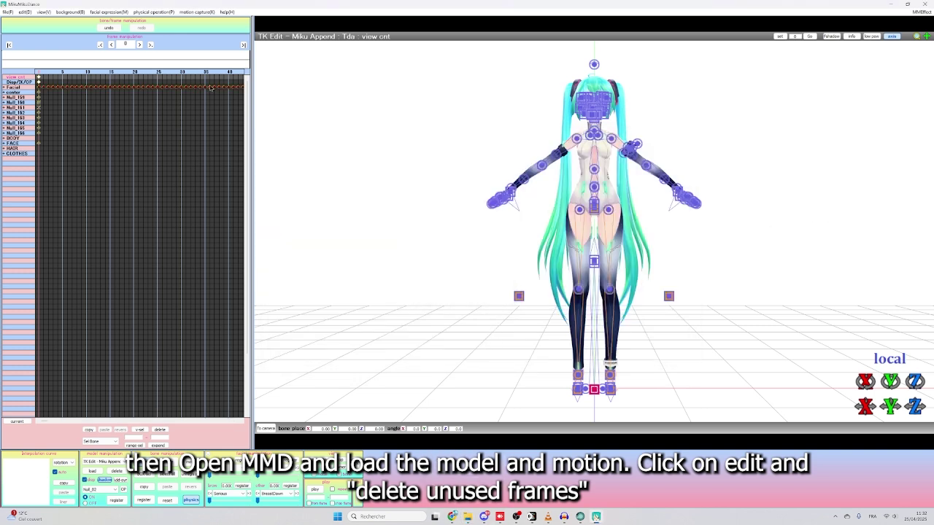
{"action": "left_click", "coordinate": [26, 12]}
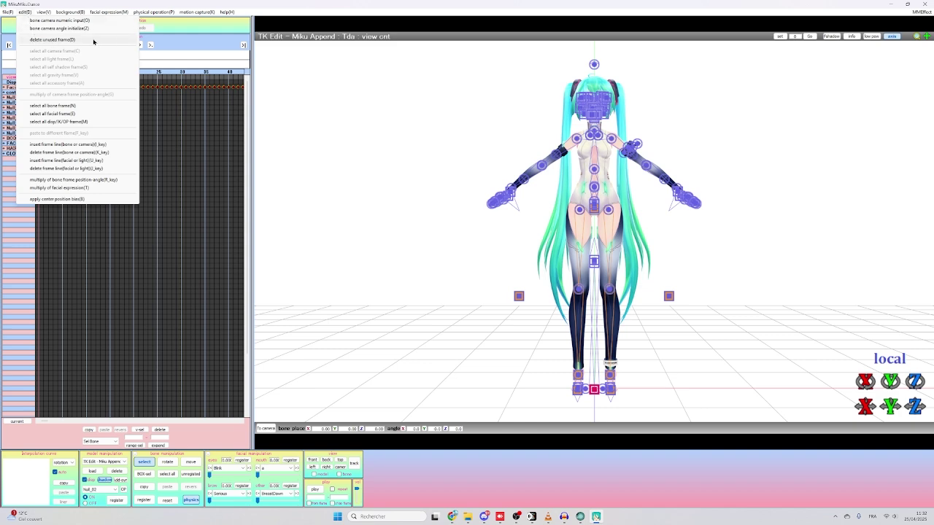
{"action": "left_click", "coordinate": [63, 40]}
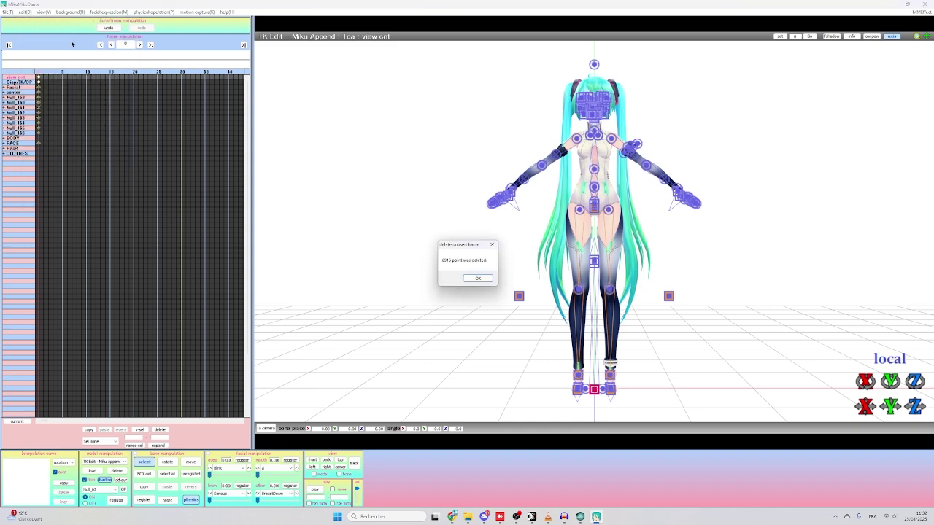
Dismiss the deleted-frames report
{"action": "left_click", "coordinate": [476, 279]}
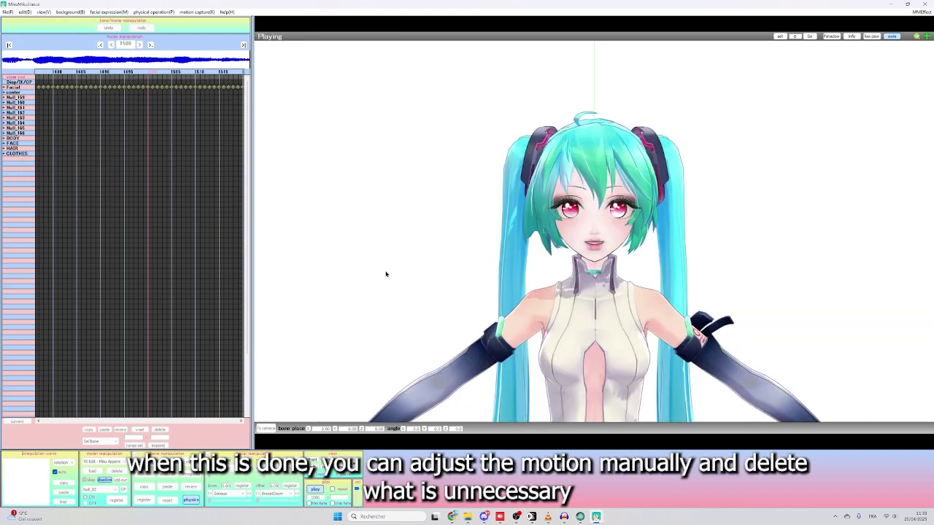